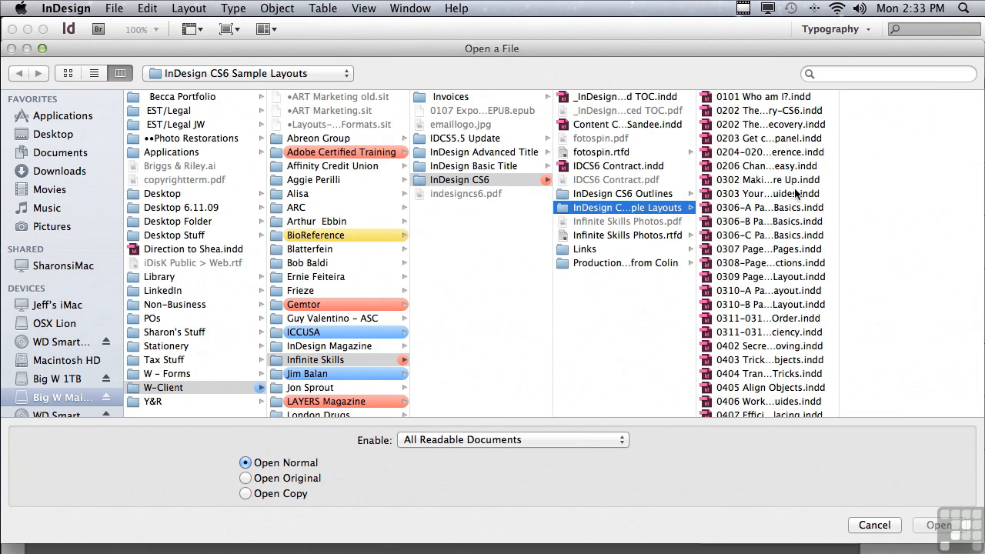
Open the file 0601-0602 Character Formatting.indd from the InDesign CS6 Sample Layouts folder.
left_click_drag(837, 205, 840, 205)
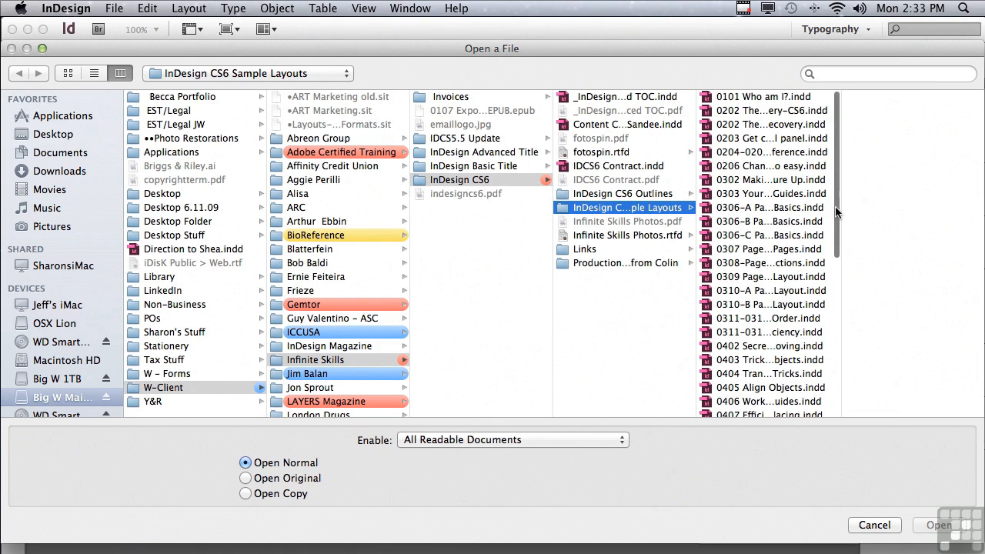
scroll(837, 211, "down", 10)
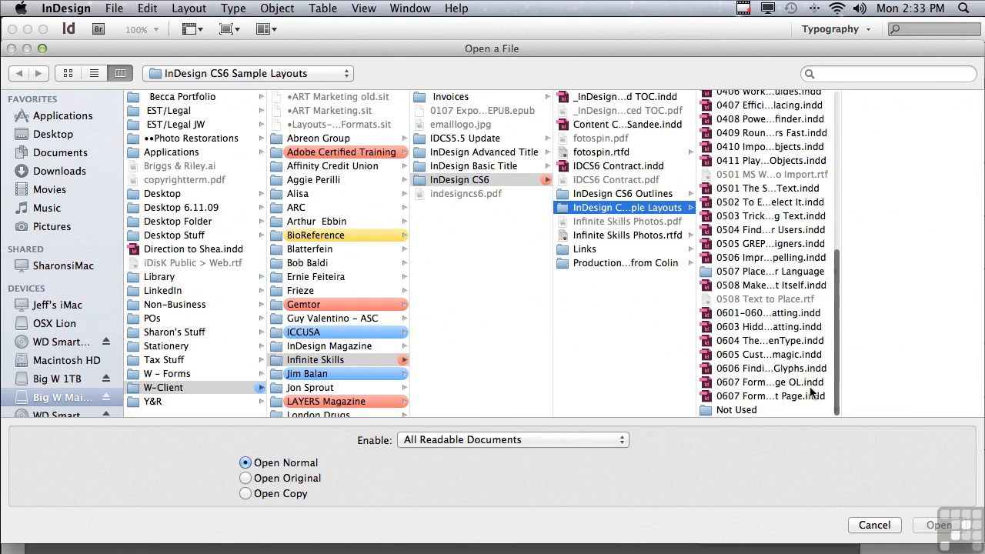
left_click(747, 314)
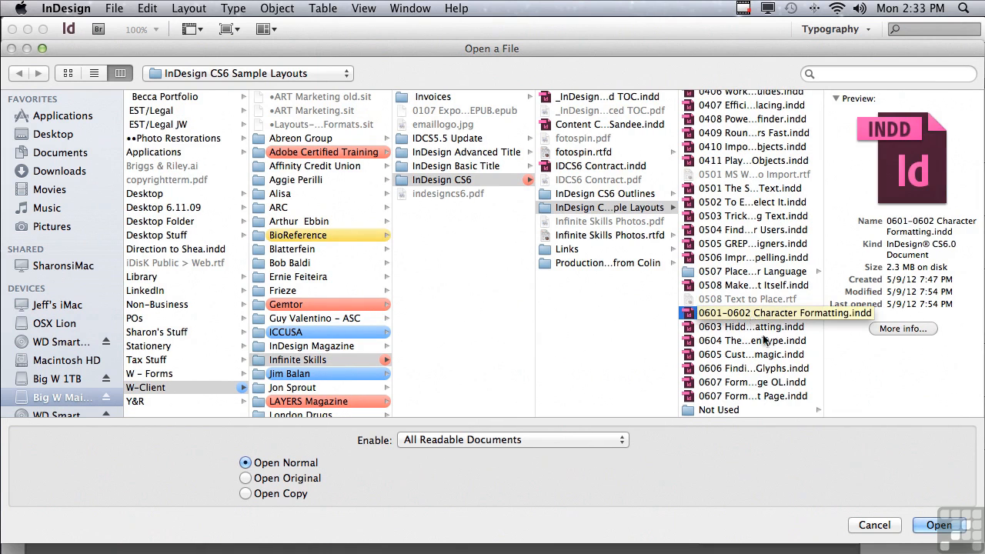
left_click(938, 524)
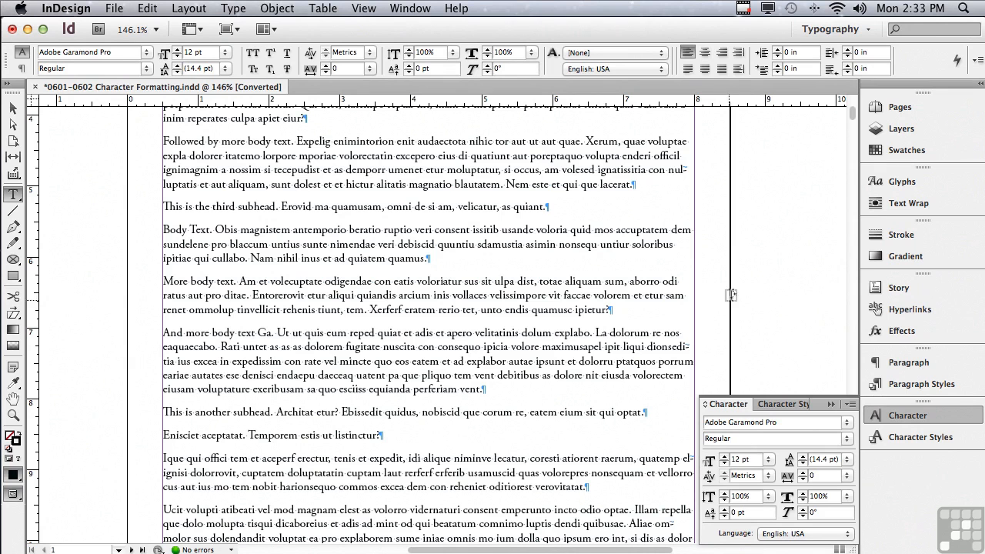
Choose the Typography workspace.
left_click(821, 31)
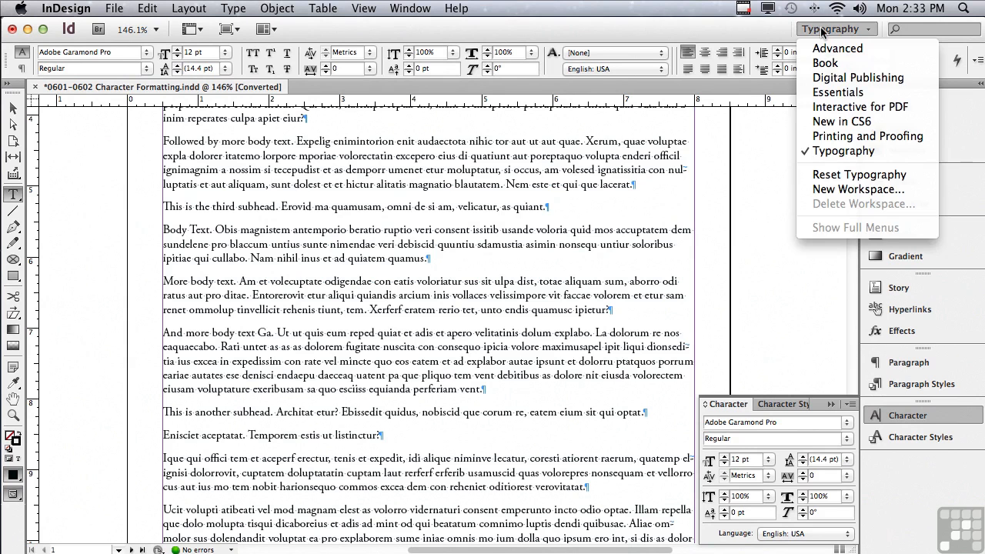
left_click(844, 152)
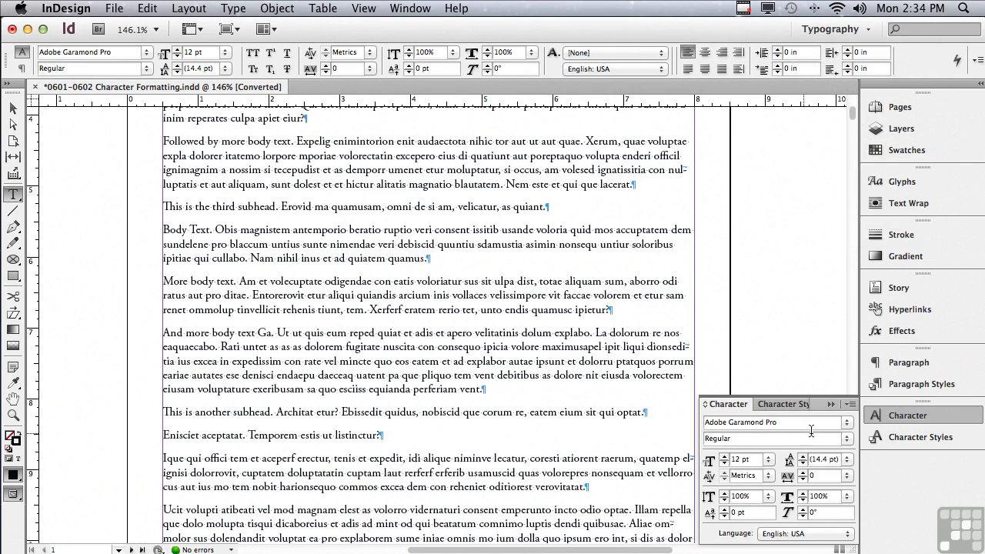
Hide the Character panel's options and restore them with Show Options.
left_click(852, 405)
left_click(908, 416)
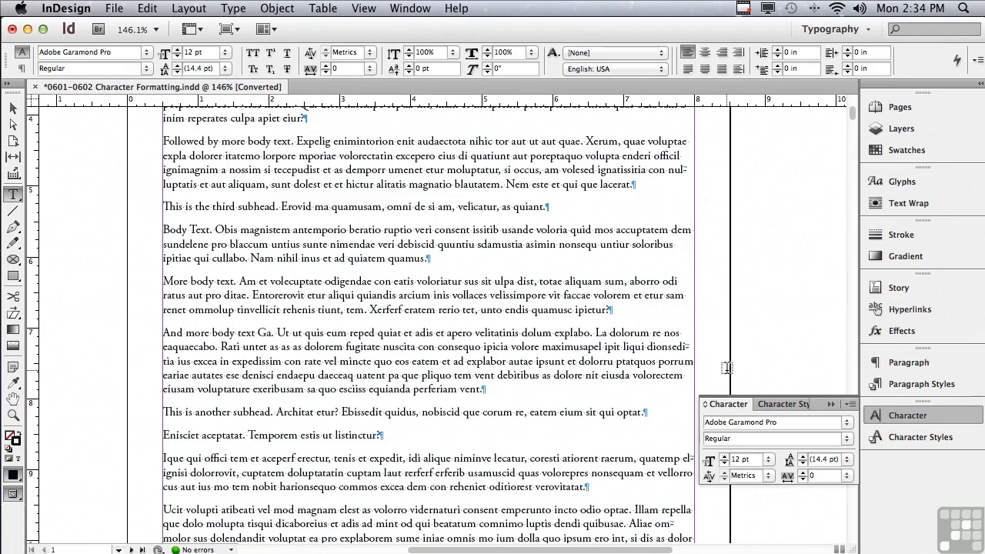
left_click(849, 405)
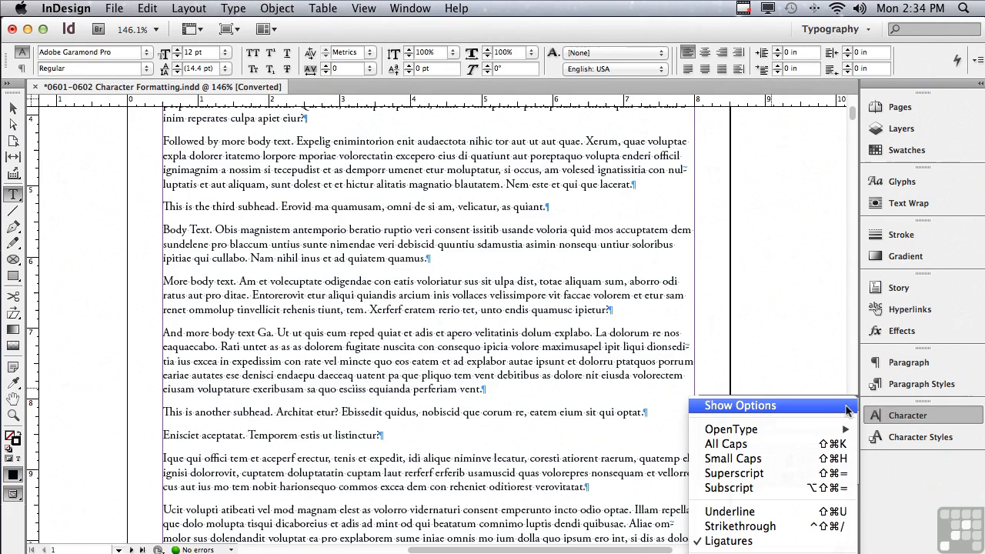
left_click(777, 410)
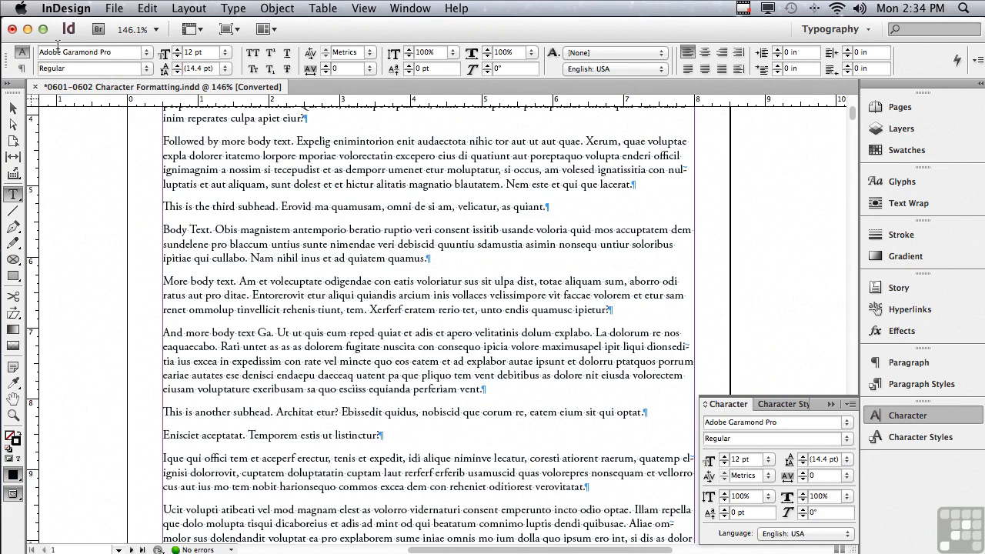
Switch the Control panel to paragraph formatting controls and back to character formatting controls.
left_click(21, 69)
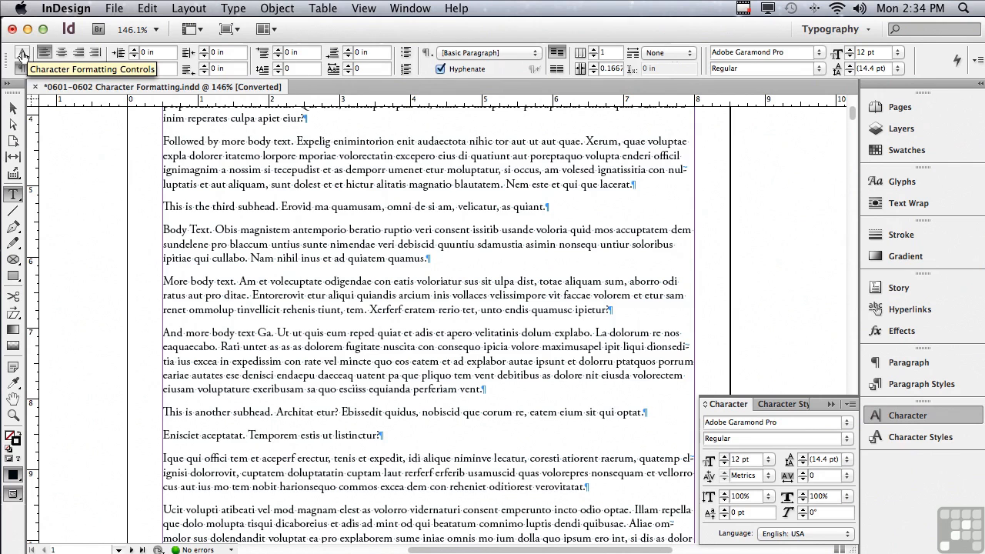
left_click(22, 53)
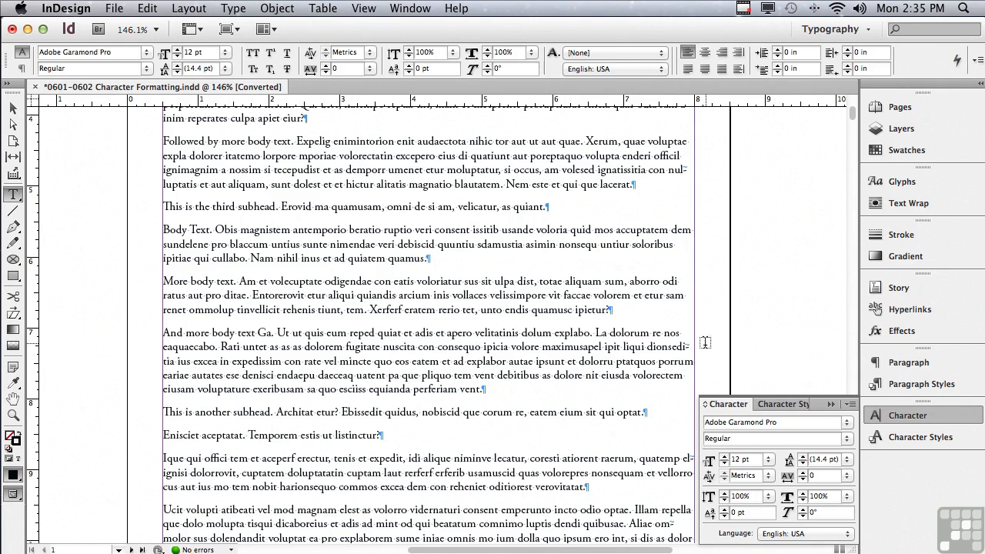
Select the line "Make this into a subhead." at the top of the page and browse the Character panel's font list.
left_click_drag(852, 119, 850, 95)
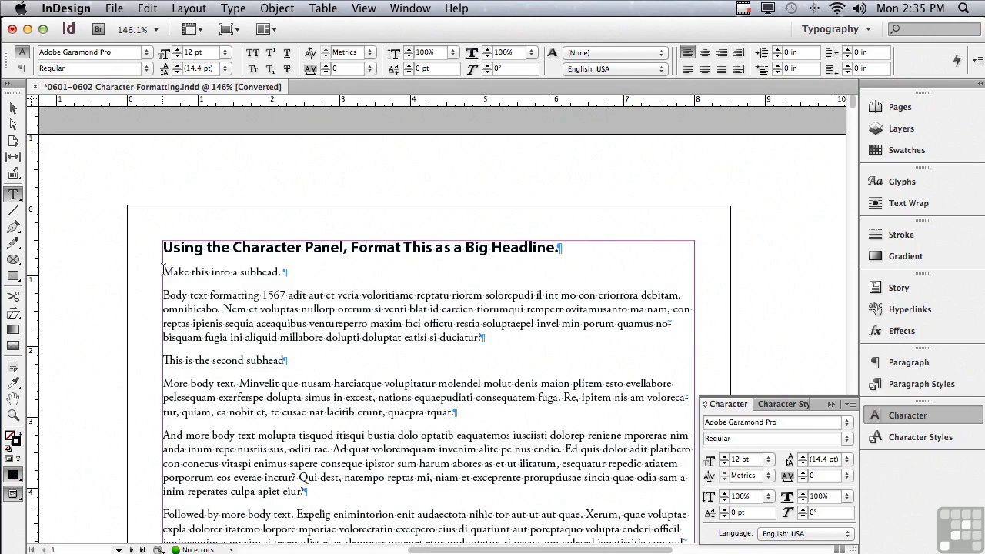
left_click_drag(164, 271, 310, 267)
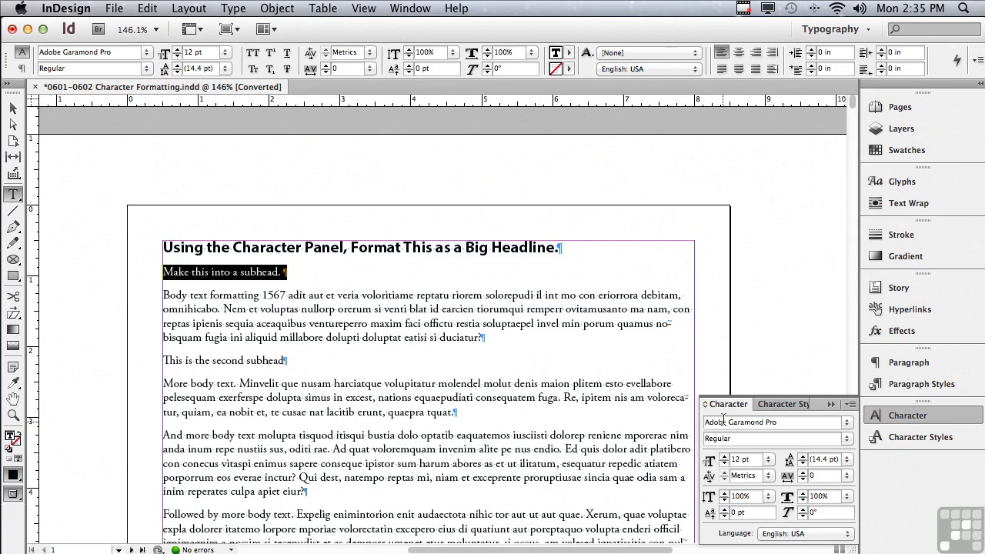
left_click(845, 426)
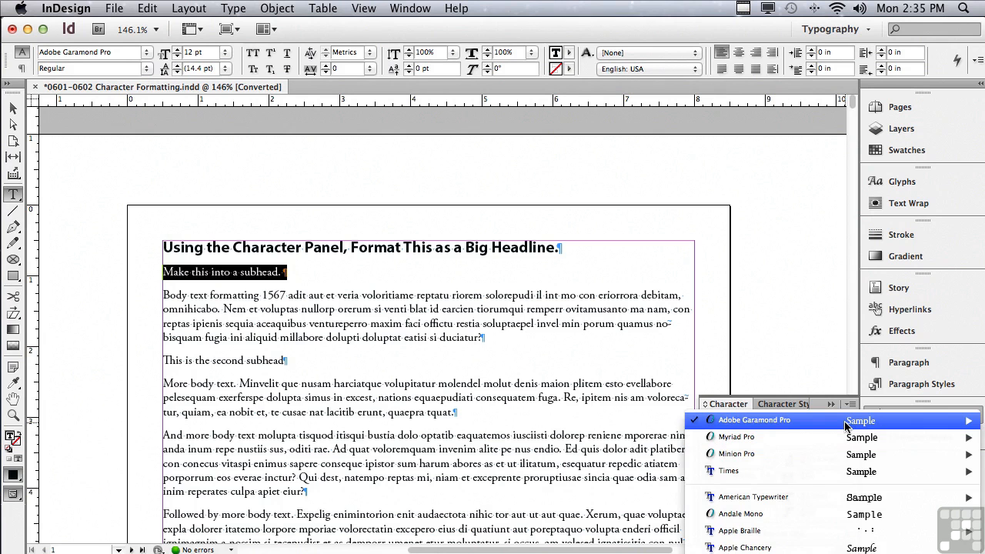
mouse_move(846, 426)
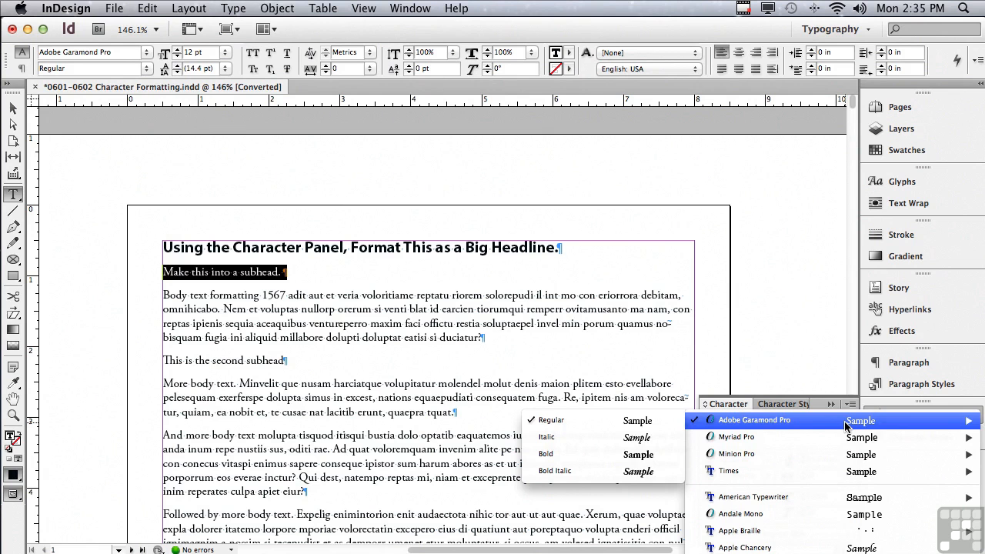
mouse_move(825, 550)
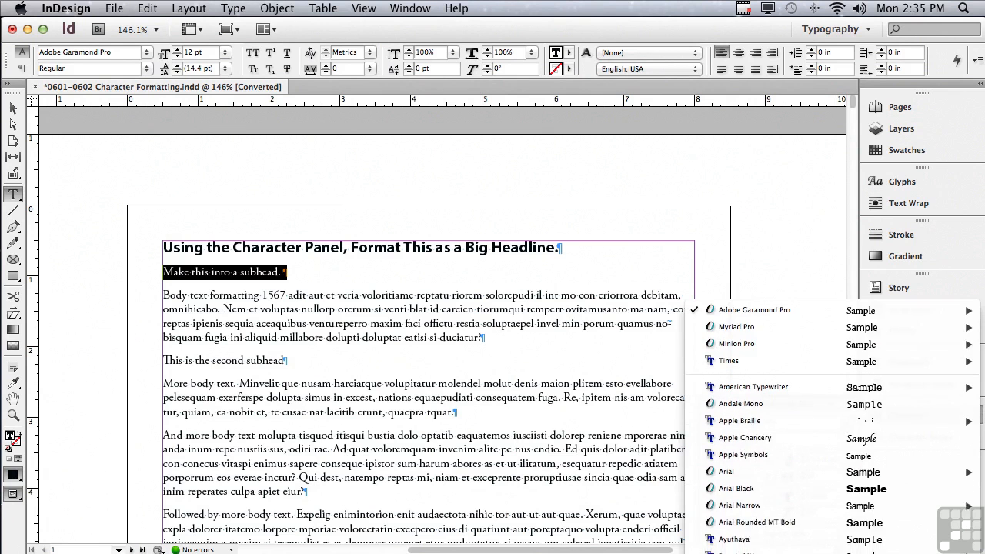
mouse_move(785, 307)
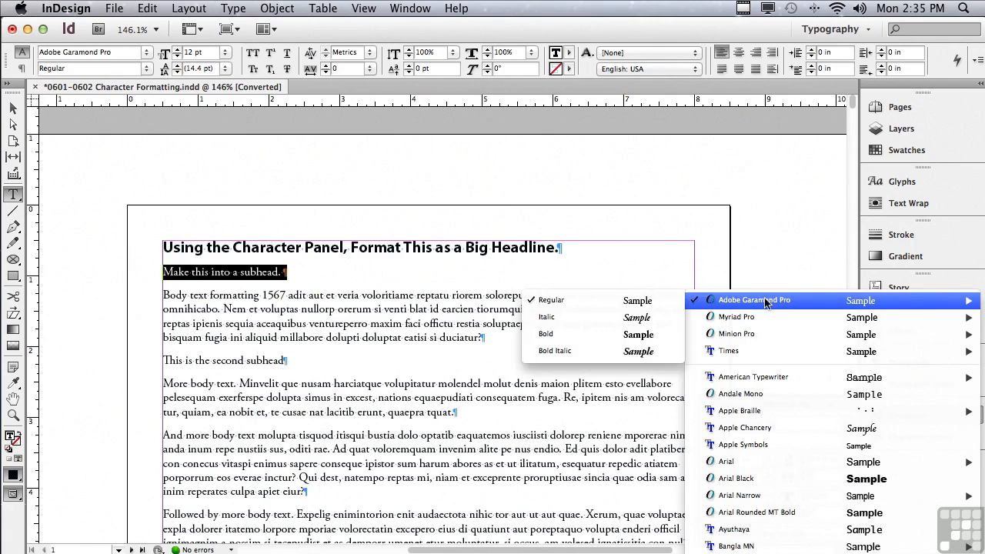
mouse_move(771, 377)
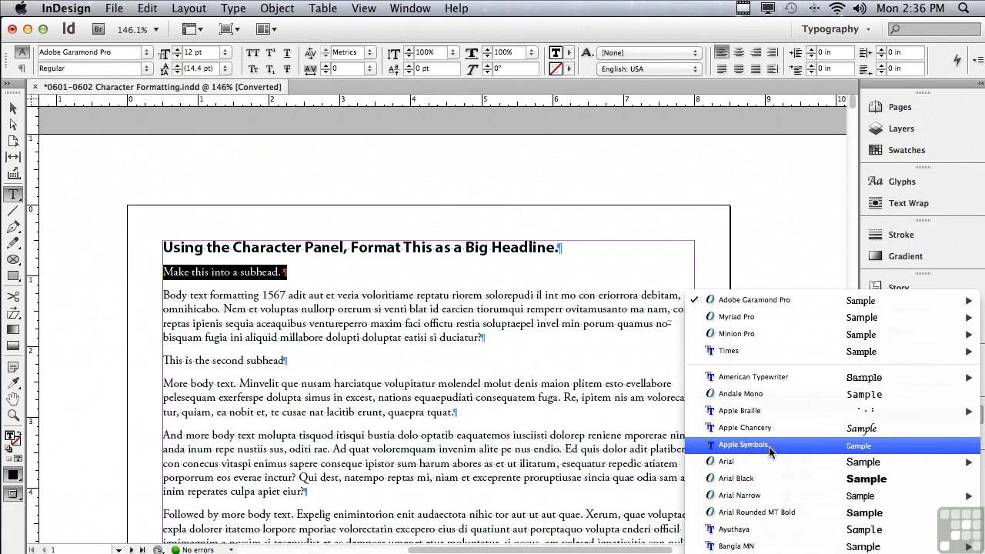
mouse_move(769, 552)
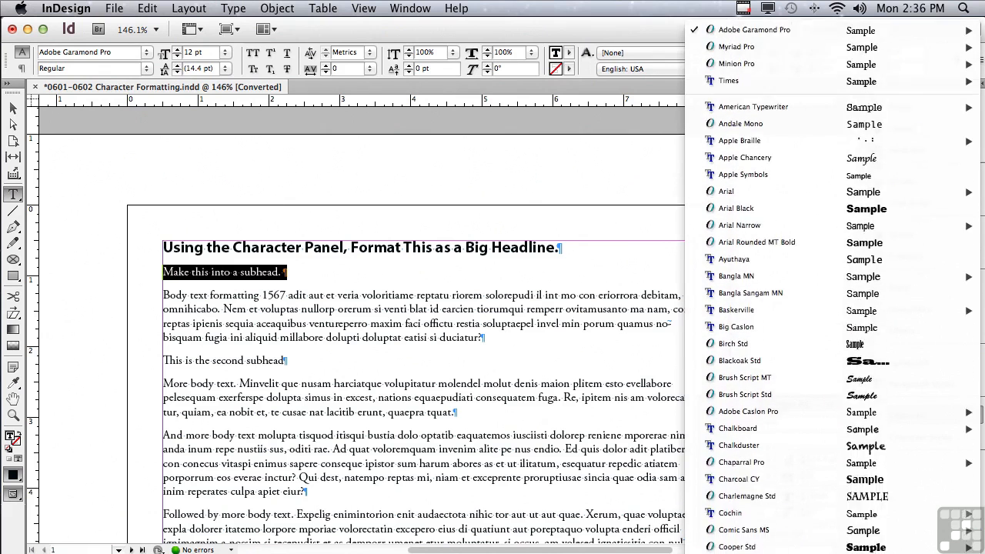
mouse_move(766, 485)
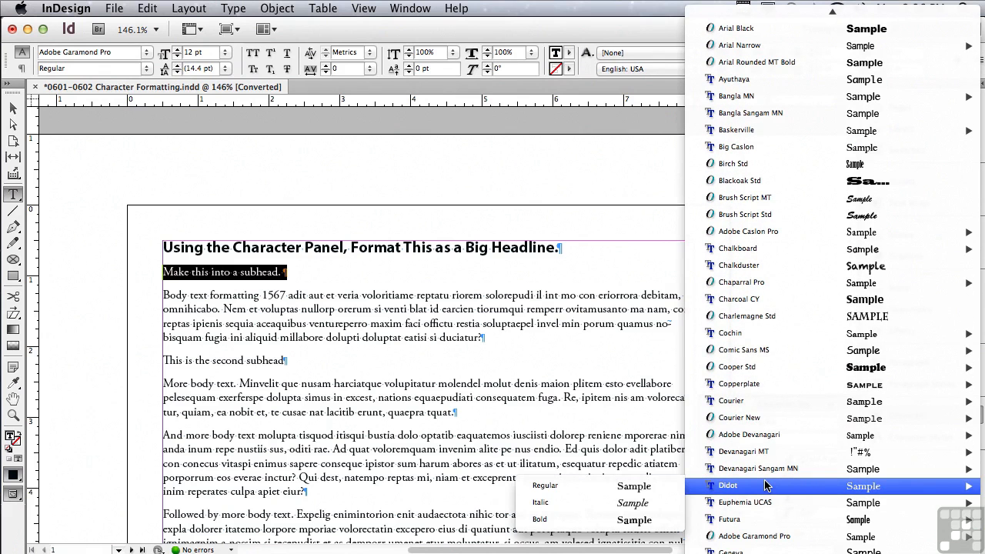
mouse_move(769, 423)
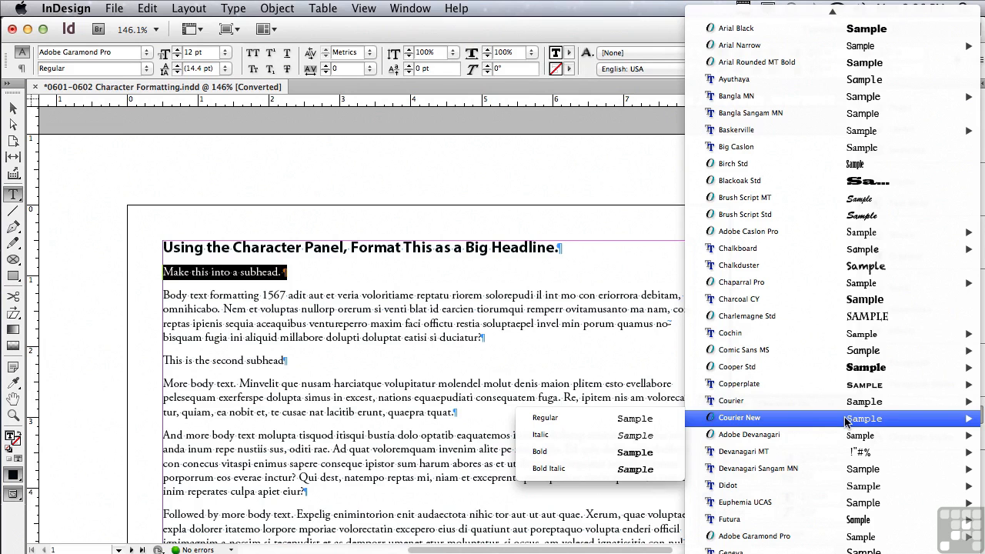
mouse_move(718, 407)
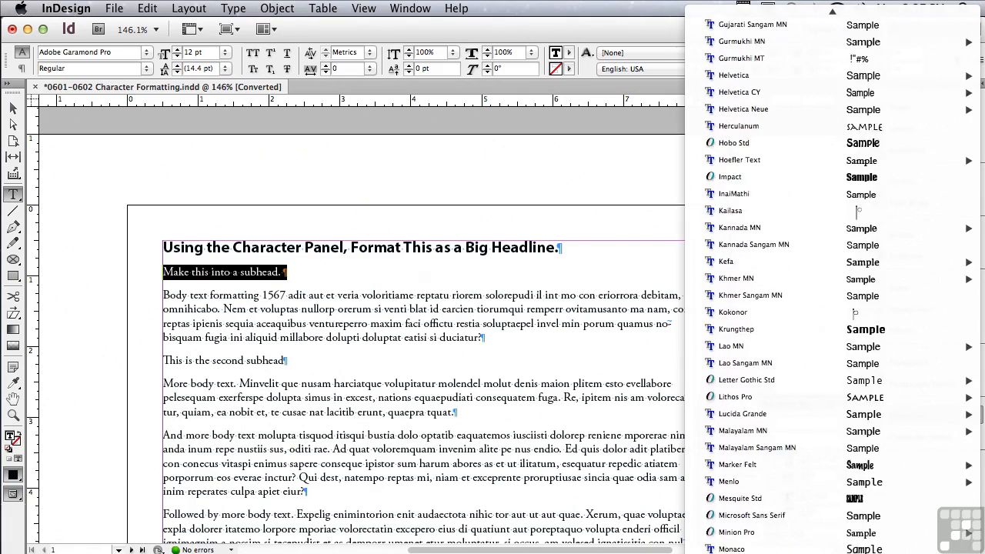
left_click(533, 411)
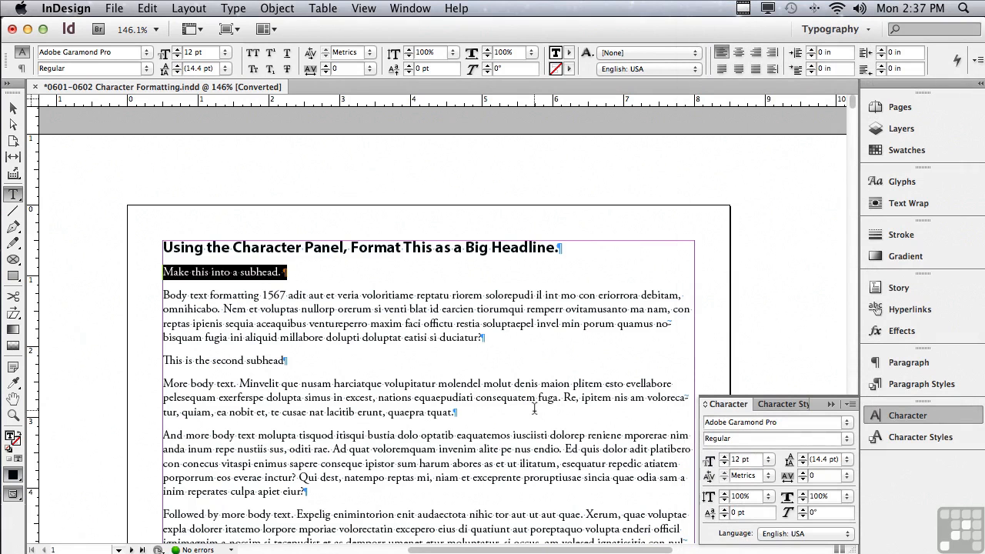
Set the selected line's font to Myriad Pro.
left_click(774, 423)
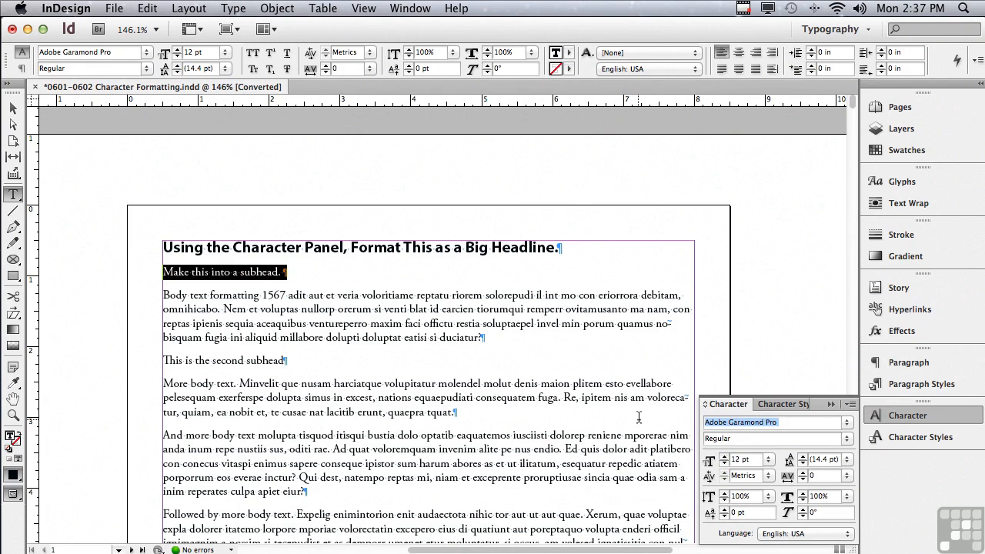
type("Myriad")
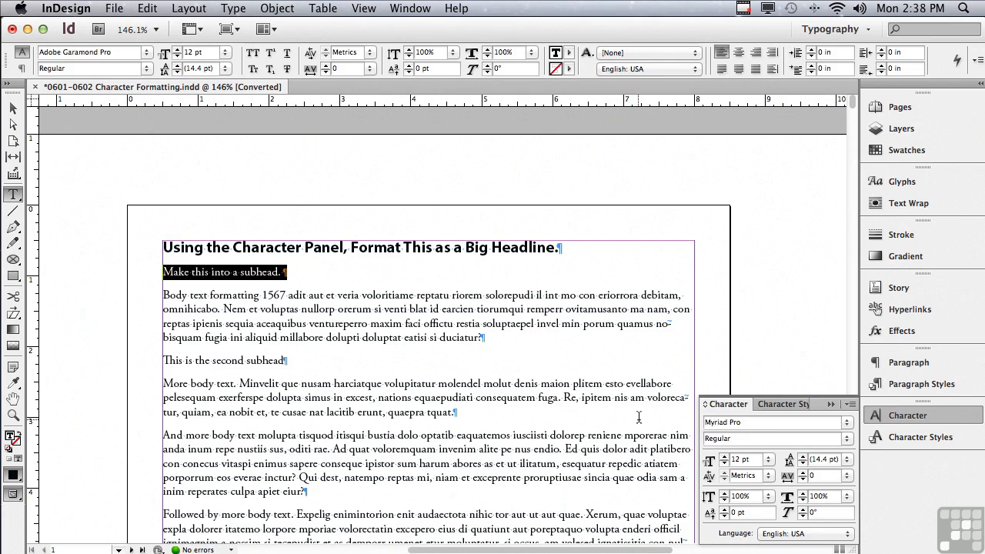
key("Return")
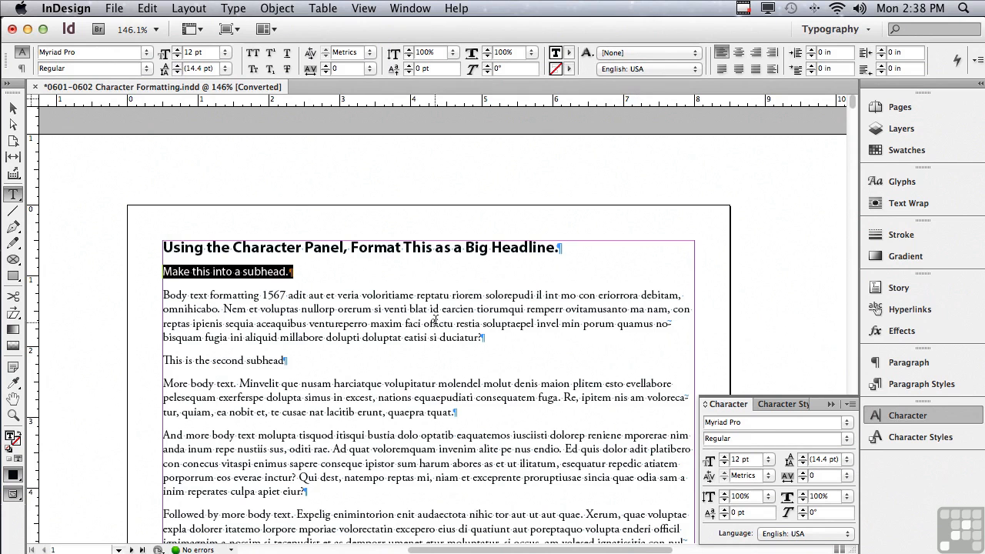
Set the subhead's font style to Bold.
left_click(736, 439)
type("Bold Condensed")
left_click(847, 442)
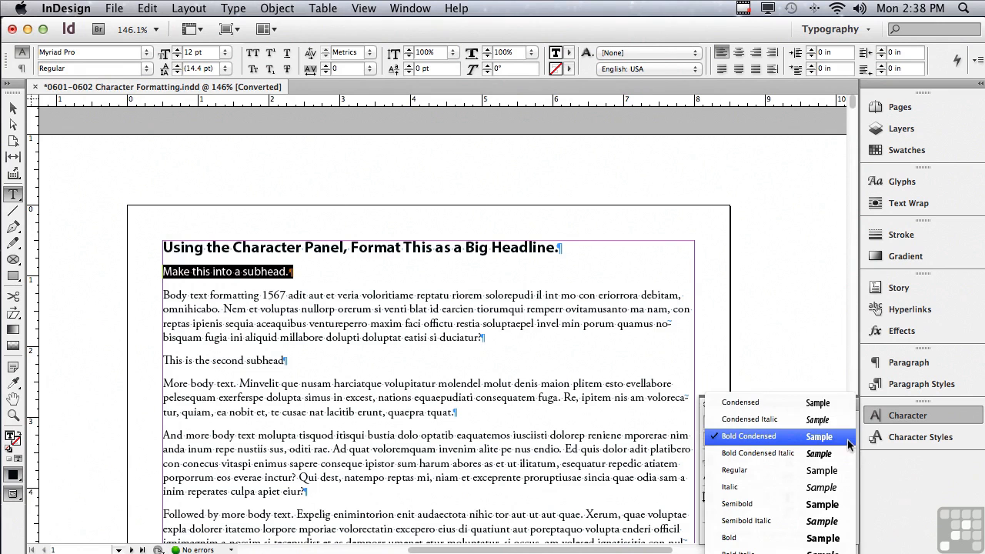
left_click(792, 542)
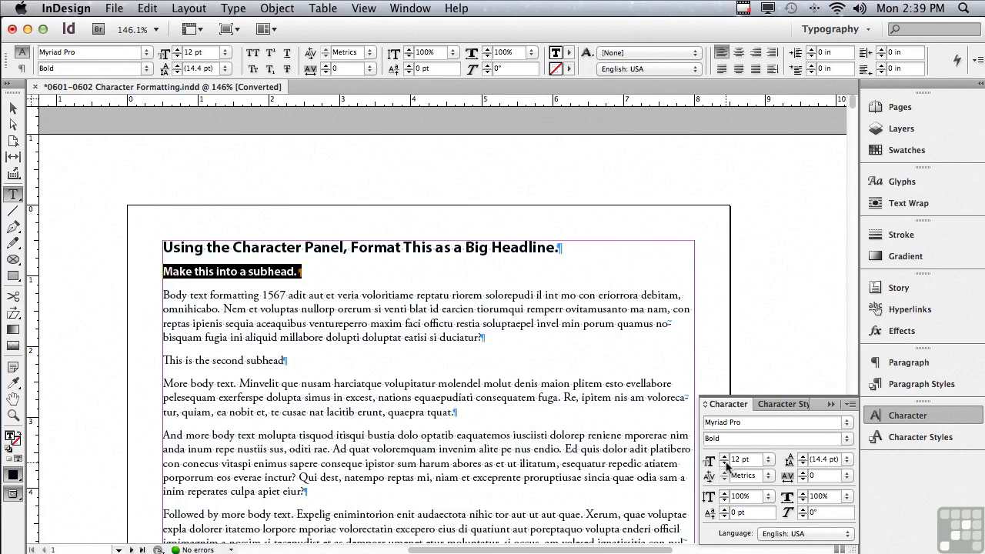
Set the subhead's font size to 16 pt.
left_click(723, 457)
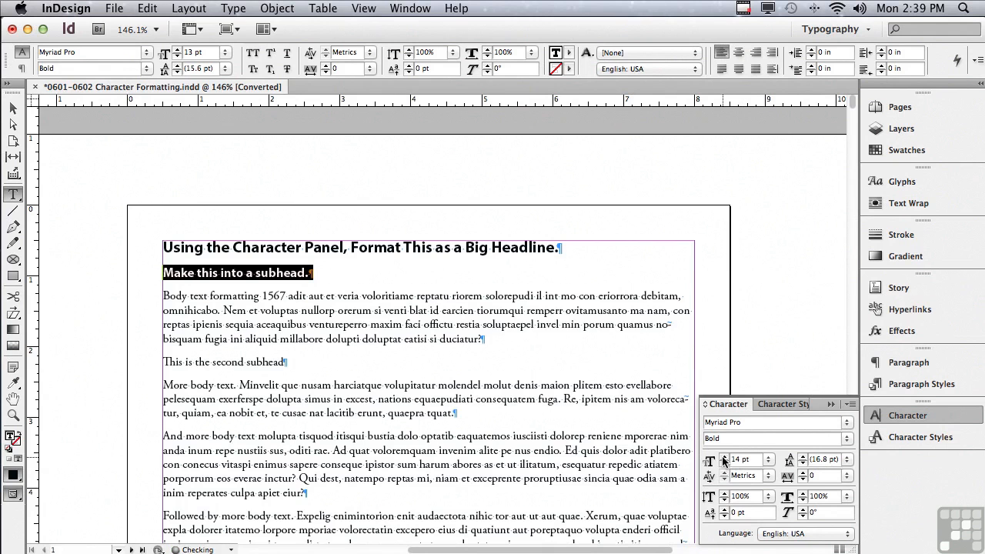
left_click(723, 457)
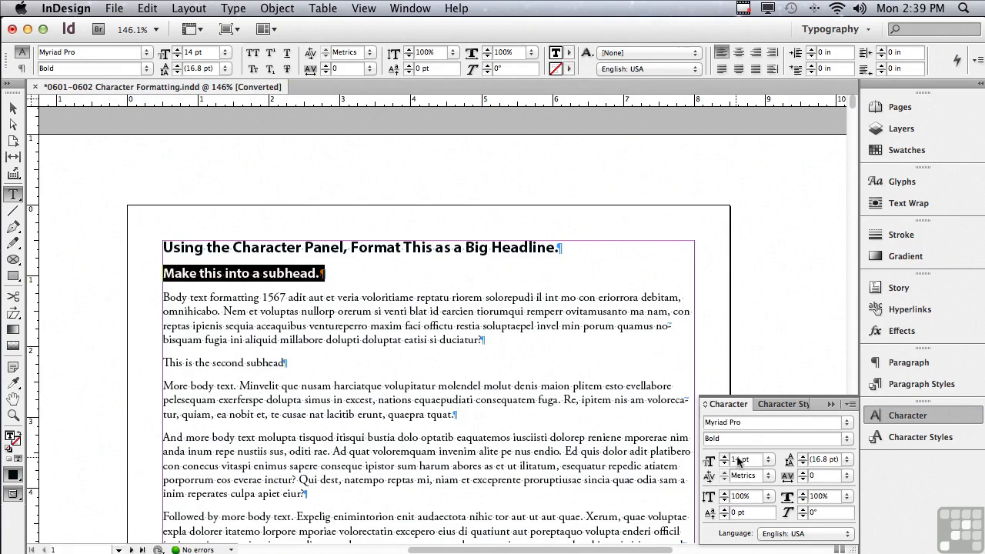
left_click(768, 459)
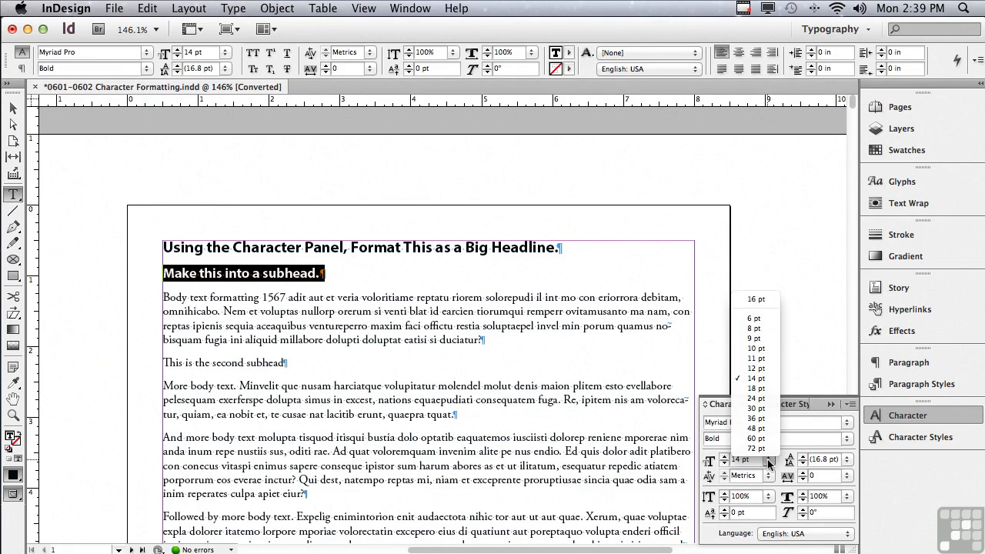
left_click(754, 388)
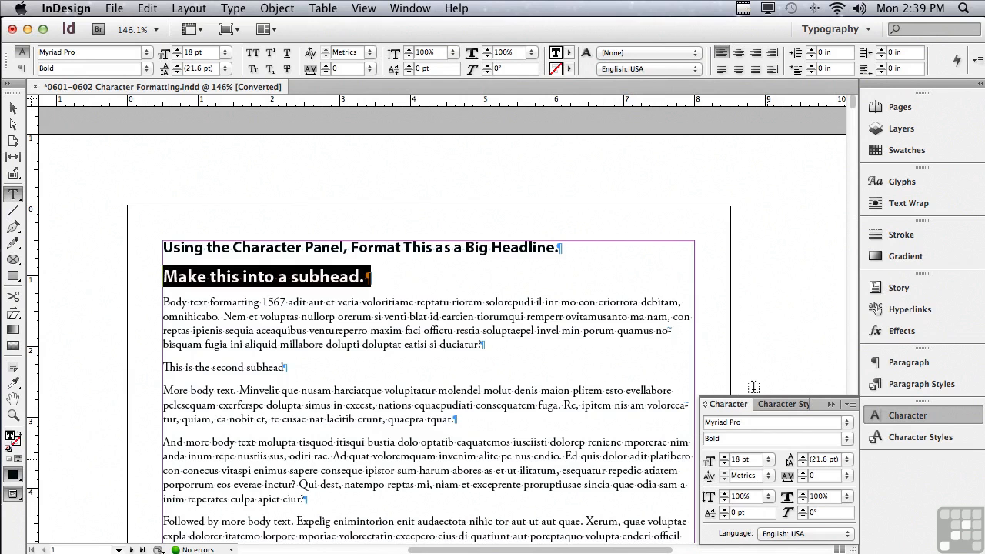
left_click(724, 463)
left_click(724, 463)
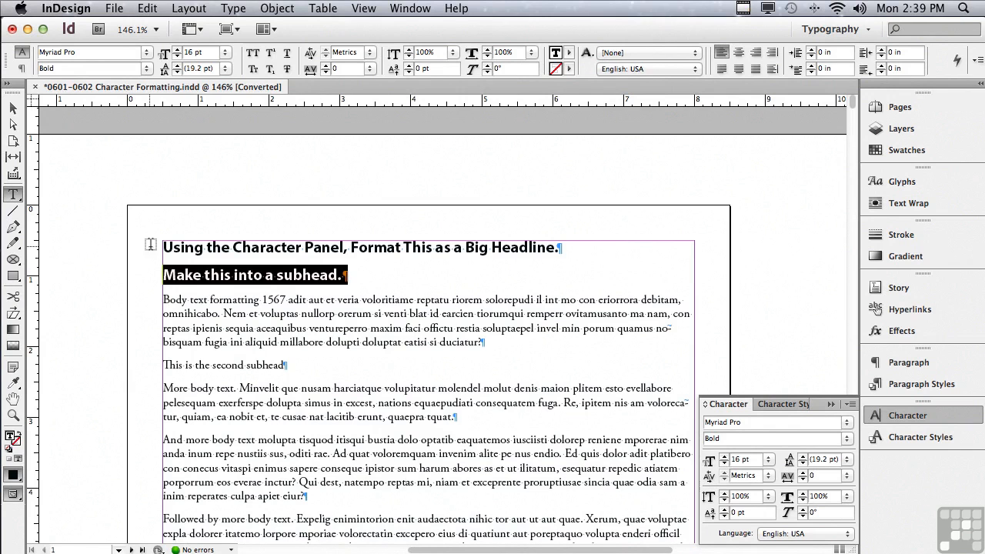
Select the headline and increase its font size to 20 pt.
left_click_drag(162, 246, 577, 239)
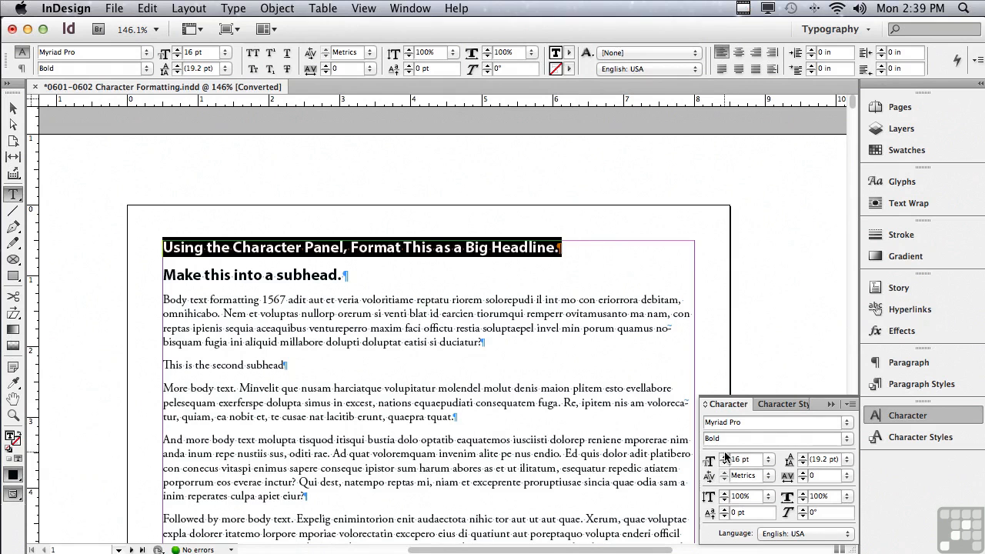
left_click(724, 457)
left_click(724, 457)
left_click(723, 457)
left_click(724, 457)
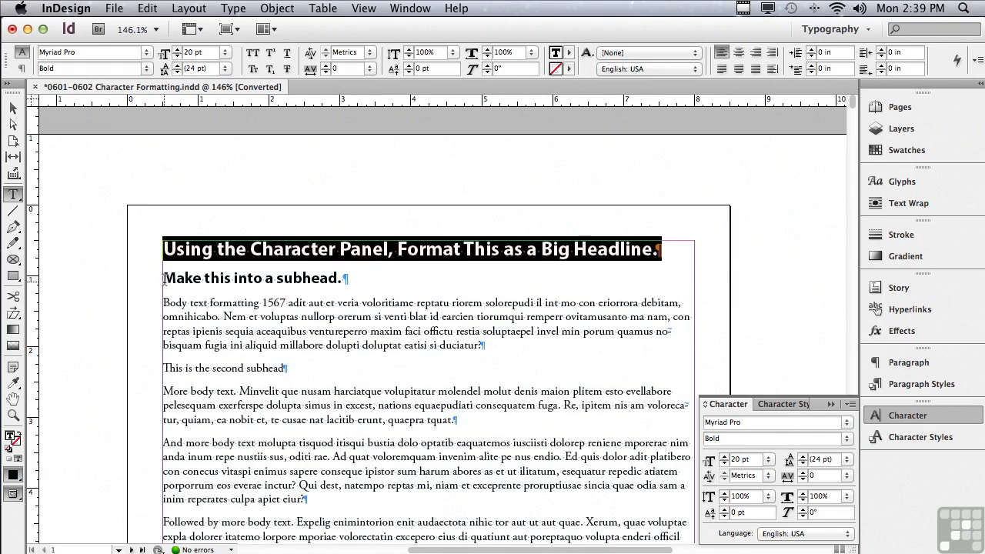
Select the first body paragraph and set its font size to 10 pt.
left_click_drag(163, 277, 355, 282)
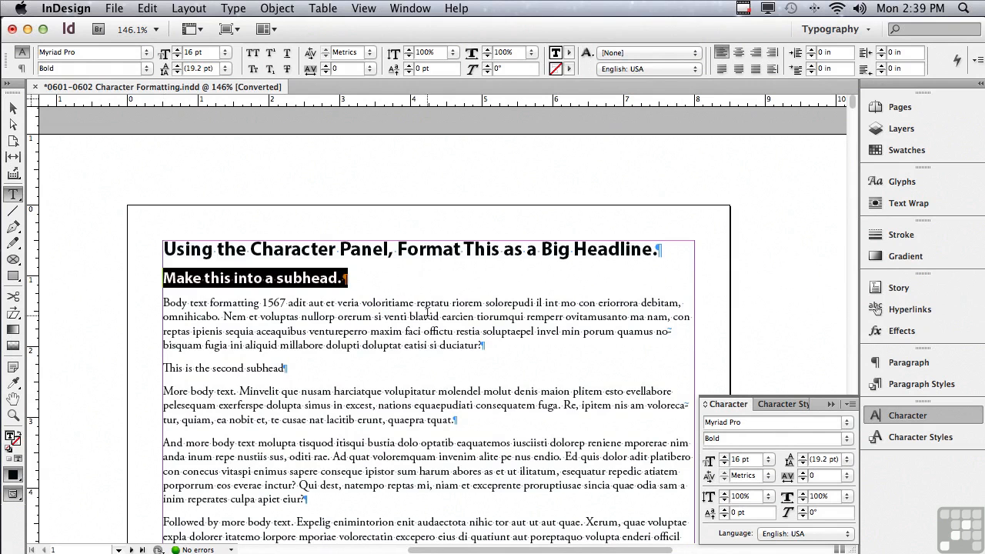
left_click(733, 460)
left_click_drag(164, 303, 513, 347)
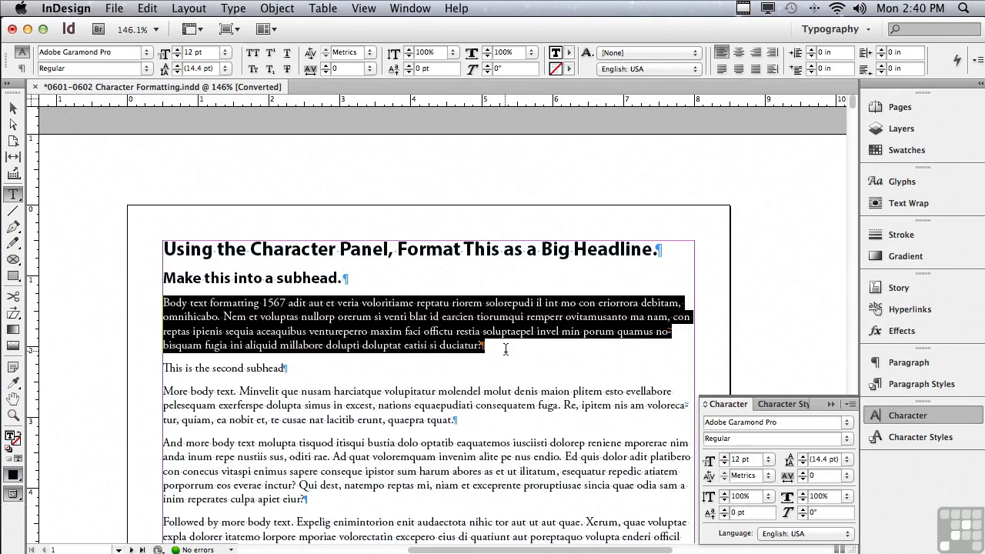
left_click(768, 460)
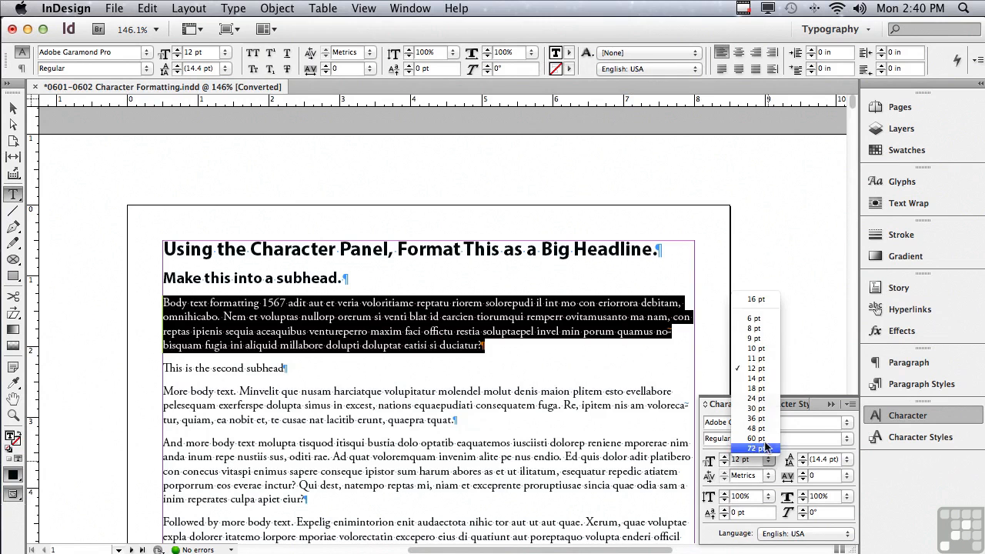
left_click(756, 348)
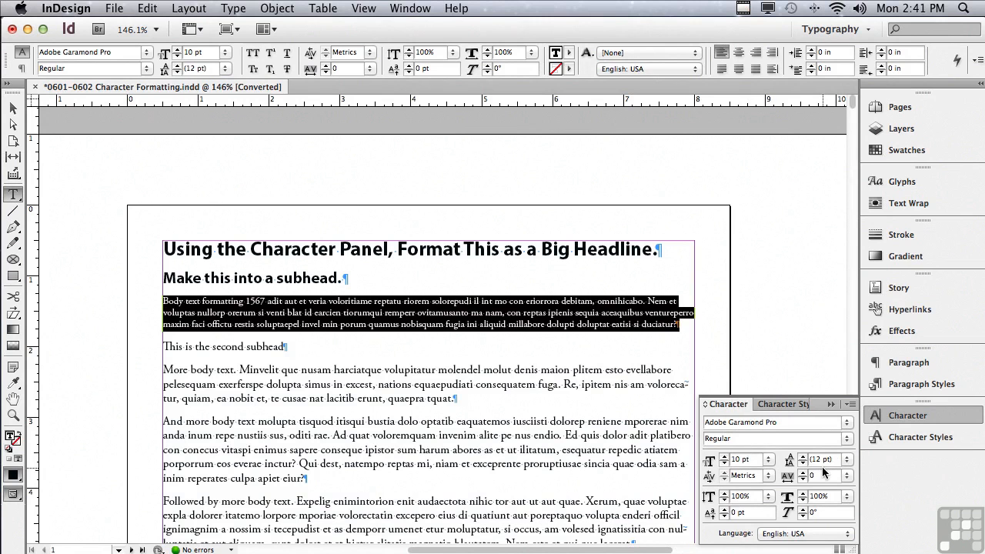
Increase the first body paragraph's font size to 11 pt.
left_click(846, 459)
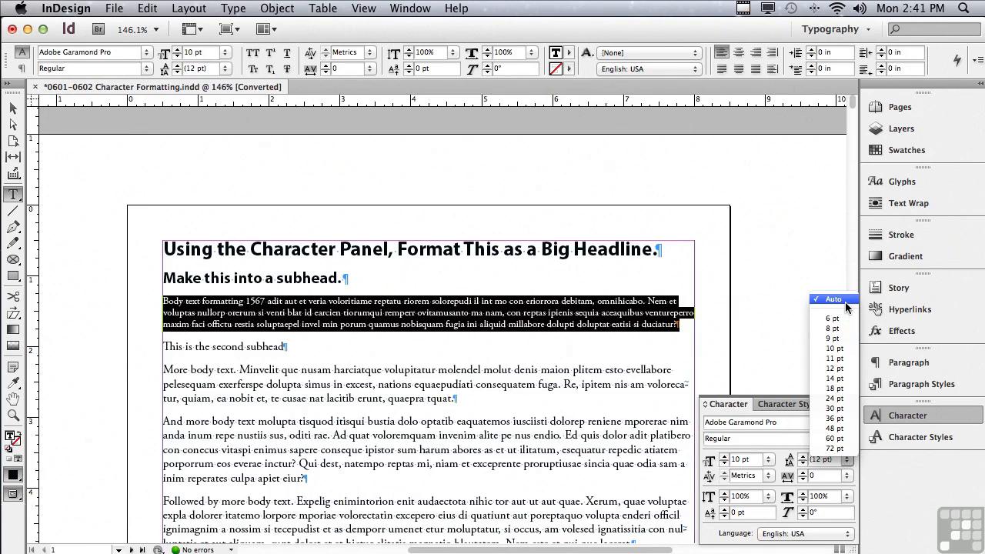
left_click(789, 304)
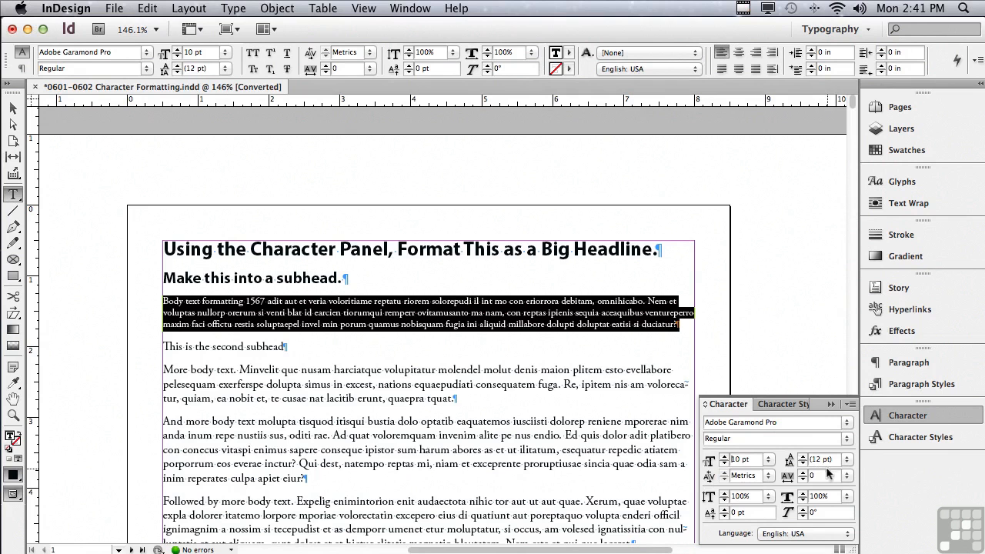
left_click(724, 457)
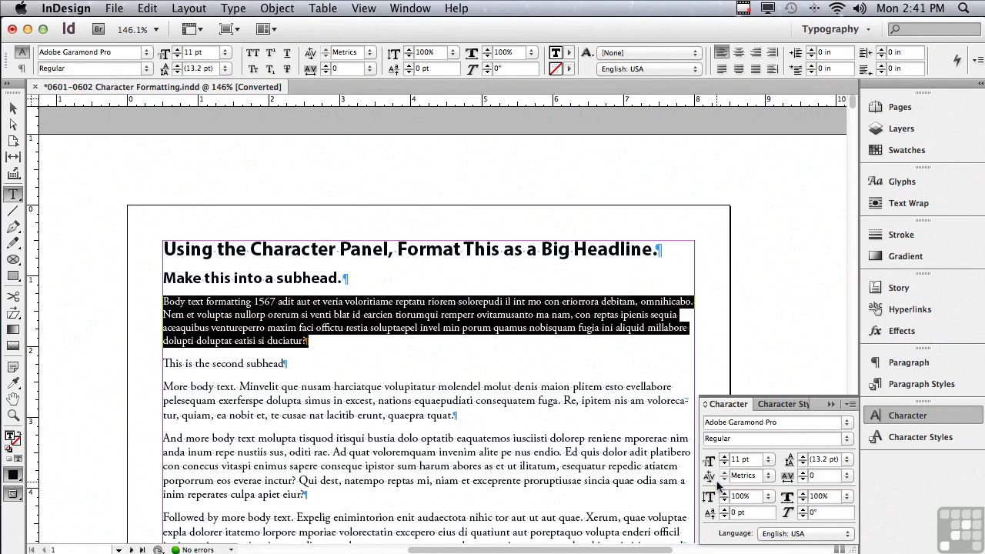
Select the initial M of the 'More body text' paragraph and enlarge it to 19 pt.
double_click(758, 476)
left_click(167, 301)
left_click(173, 386)
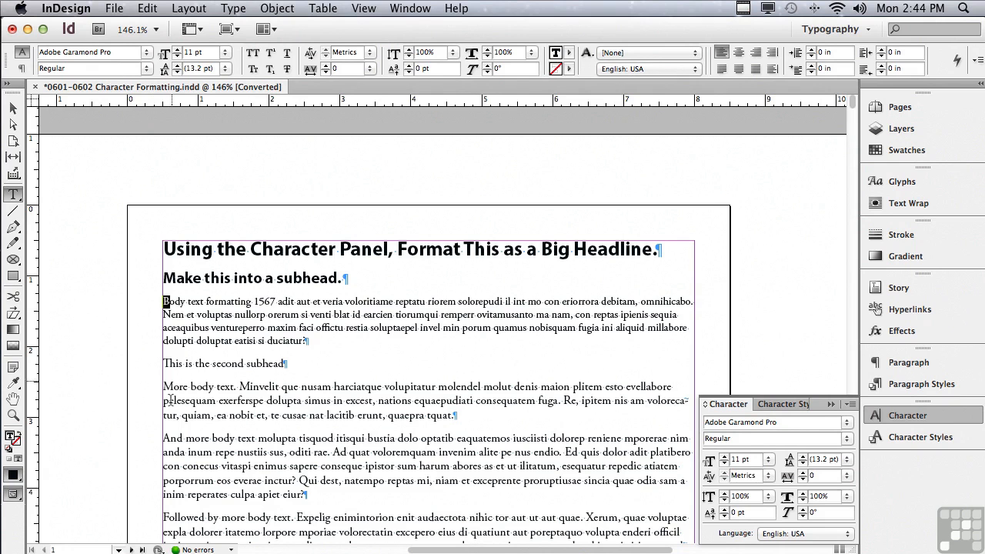
left_click_drag(173, 386, 140, 384)
left_click(724, 456)
left_click(724, 456)
left_click(724, 456)
left_click(723, 457)
left_click(724, 457)
left_click(724, 457)
left_click(724, 457)
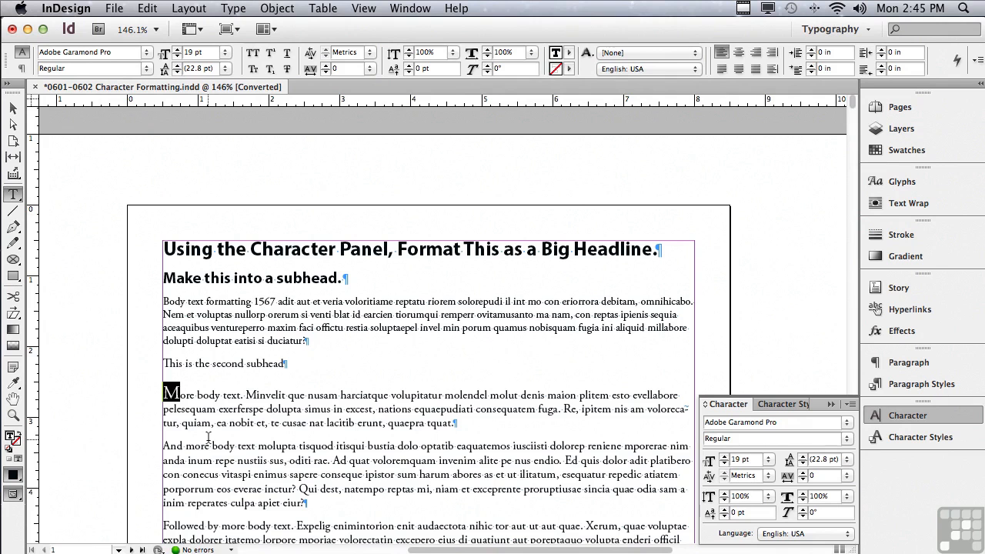
Zoom in on the enlarged M and place the cursor between the M and o to examine their kerning.
left_click(164, 400)
mouse_move(181, 397)
left_mouse_down()
mouse_move(165, 396)
mouse_move(188, 397)
left_mouse_up()
left_click(181, 399)
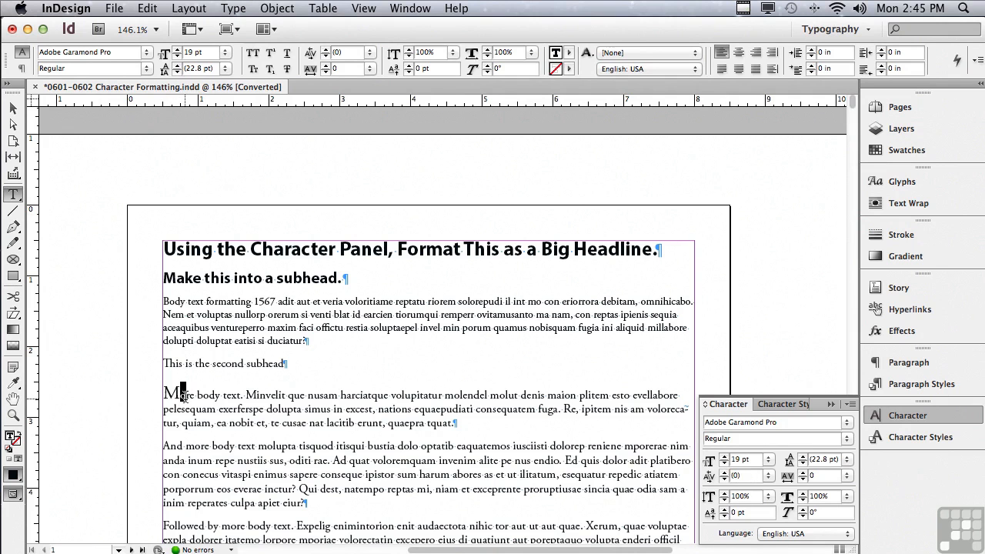
left_click(13, 415)
left_click_drag(140, 371, 224, 425)
left_click(13, 195)
left_click(294, 260)
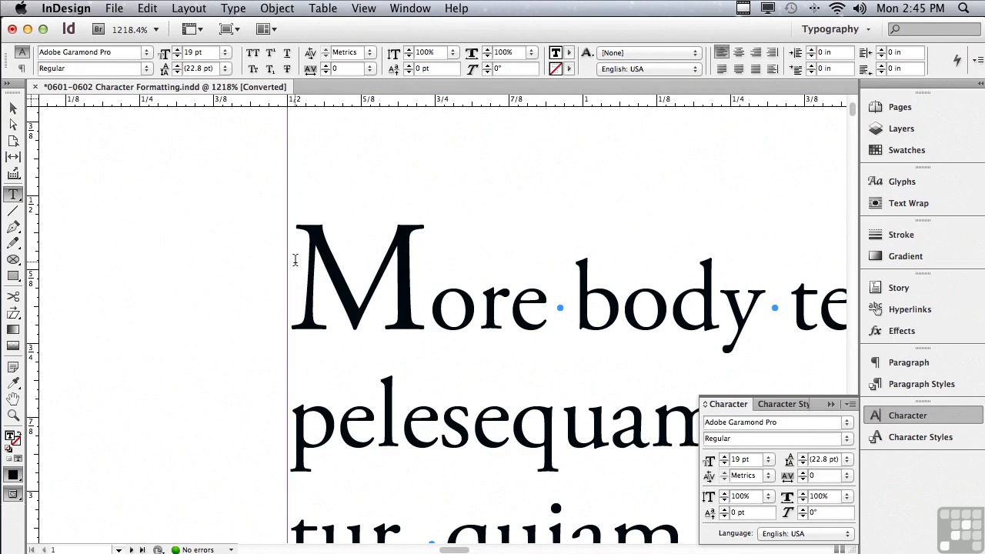
left_click(428, 298)
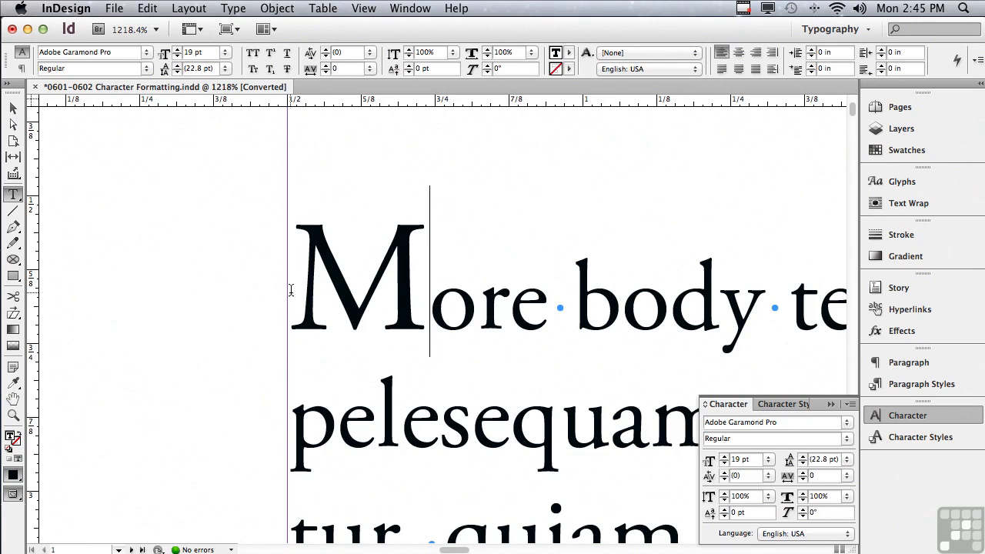
Select all the story's text, set its kerning to Optical and its font size to 12 pt.
key("super+a")
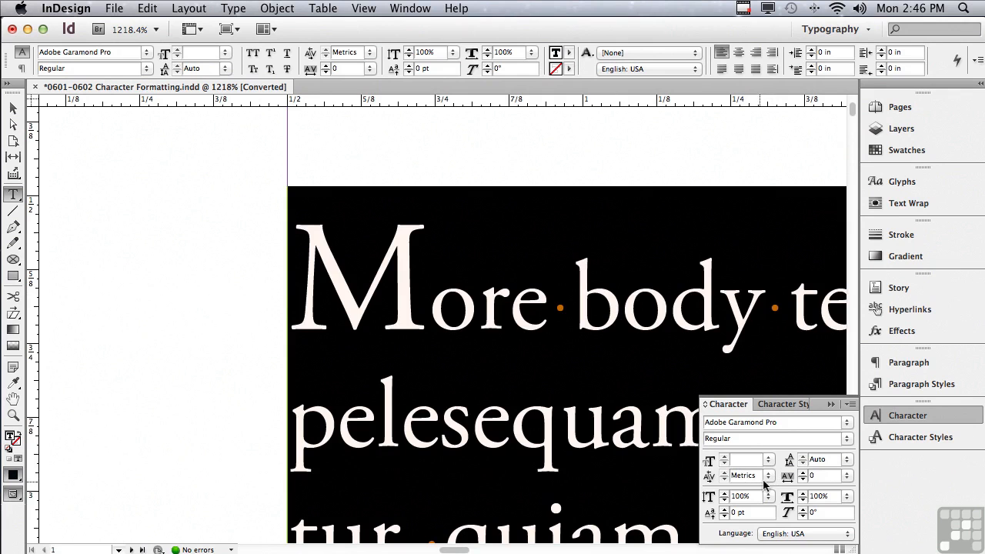
left_click(768, 475)
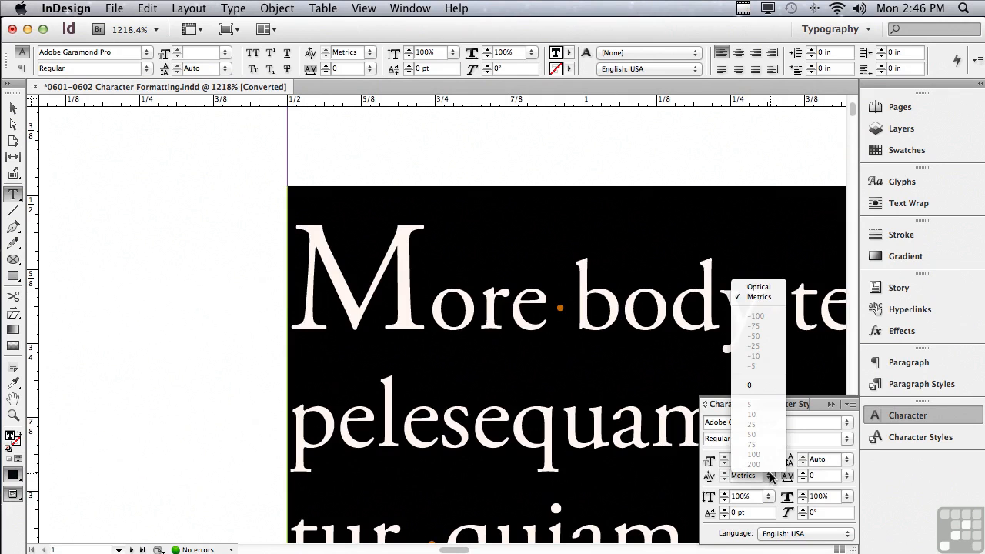
left_click(766, 287)
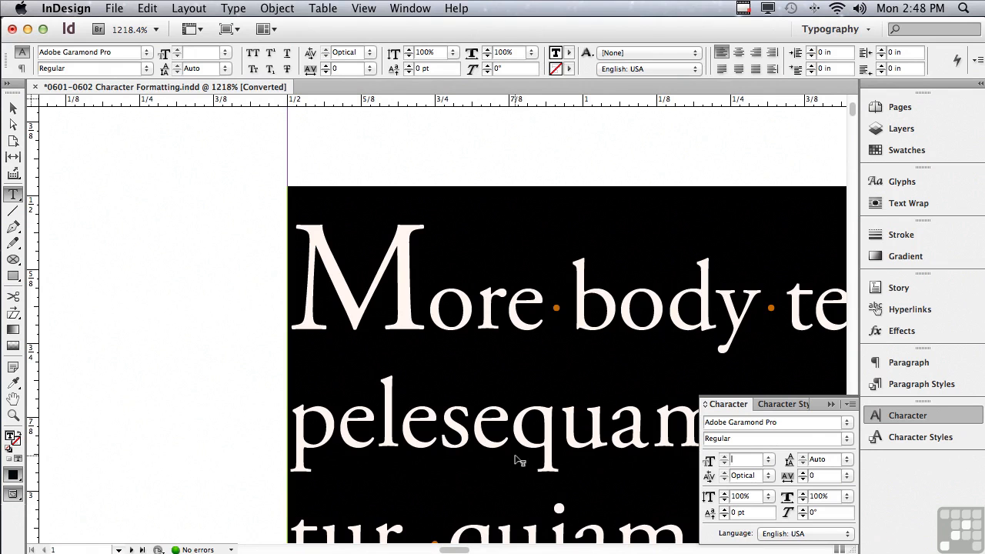
type("12")
key("Return")
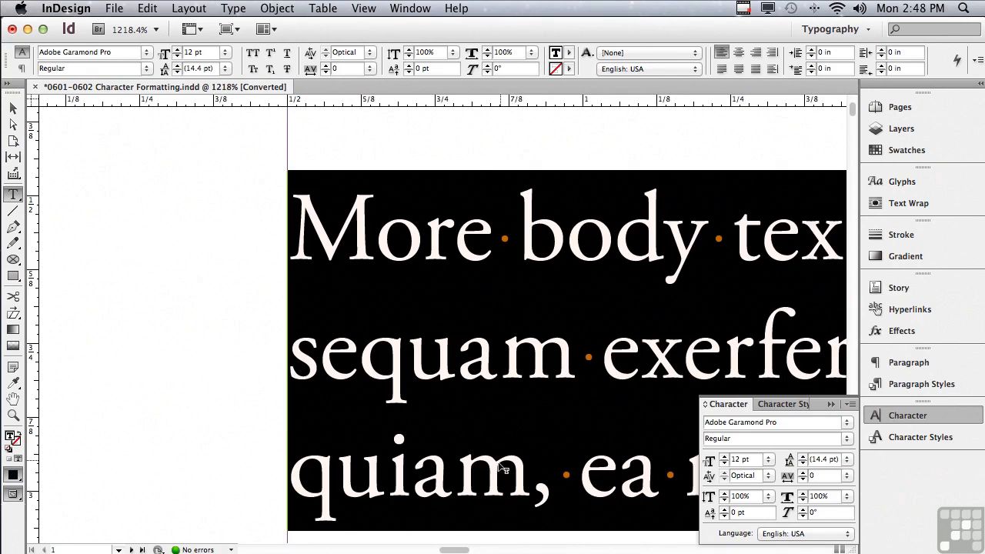